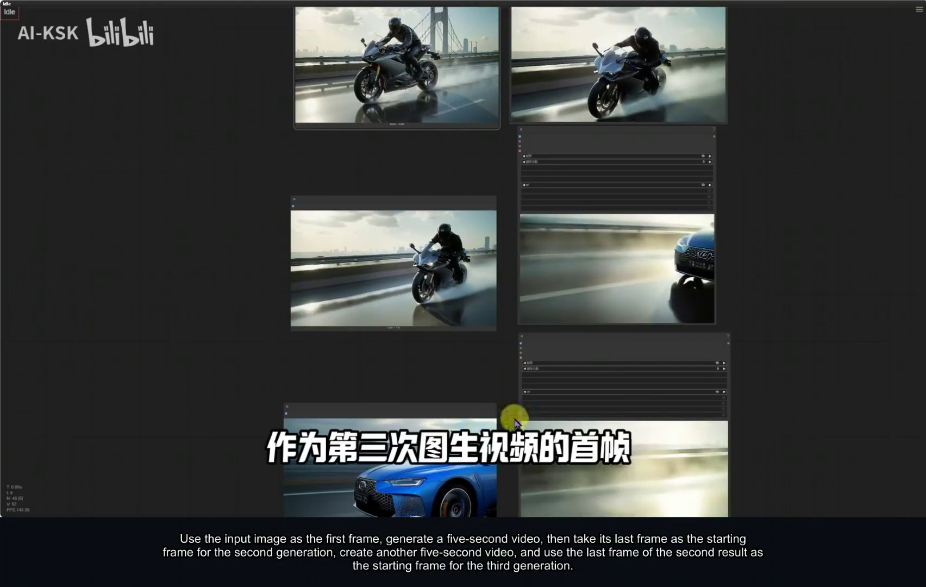
Look over the whole image-to-video workflow, from the loaded image and first prompt to the extended video segments
scroll(647, 418, "up", 5)
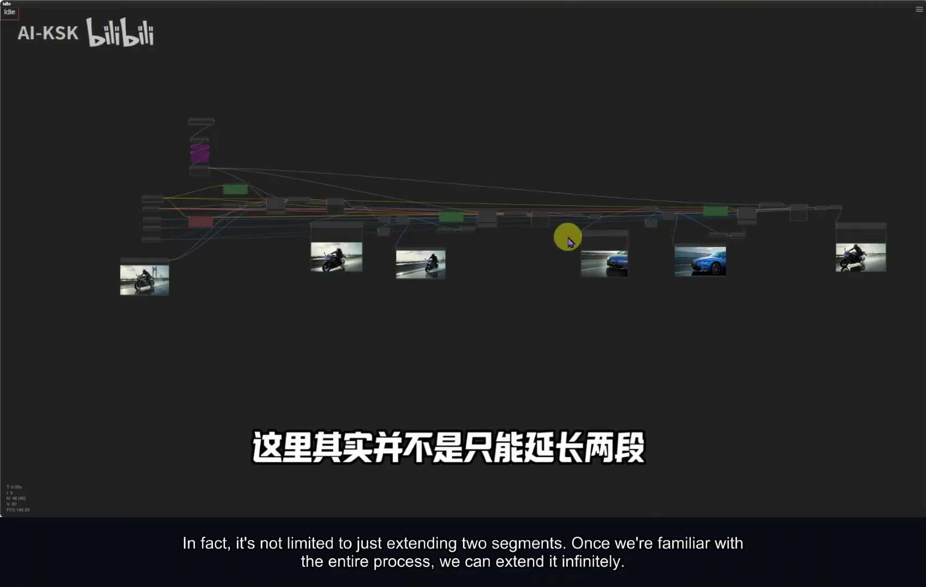
scroll(734, 254, "down", 2)
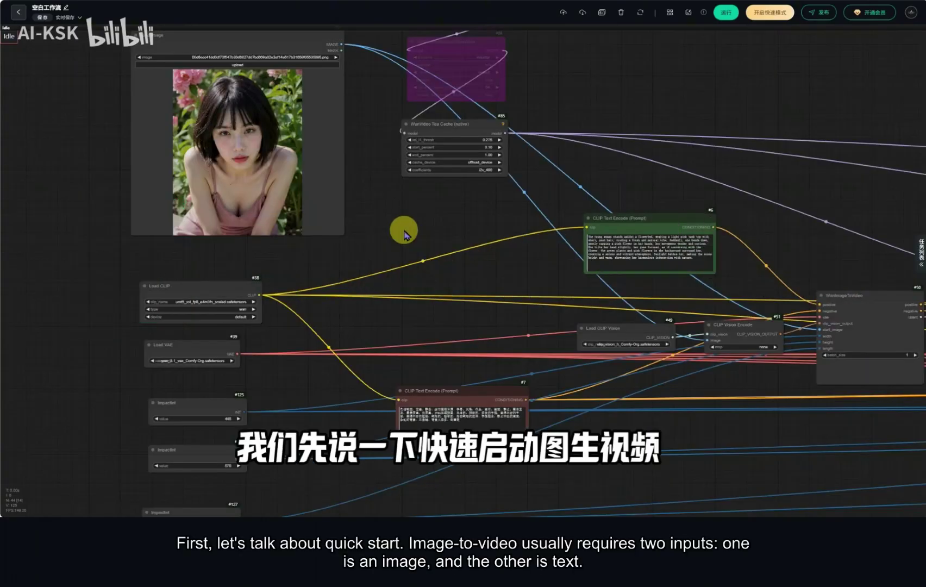
left_click_drag(405, 233, 413, 272)
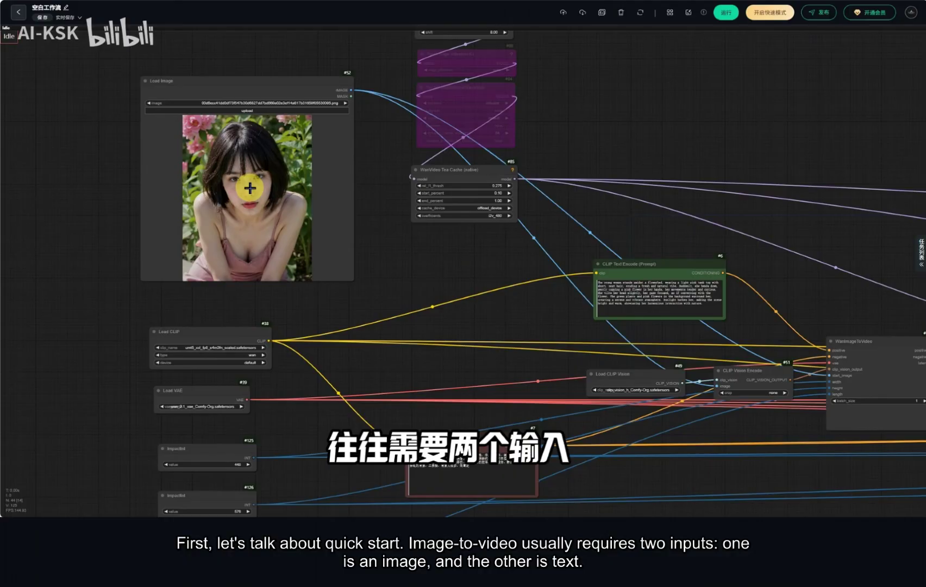
scroll(249, 188, "up", 2)
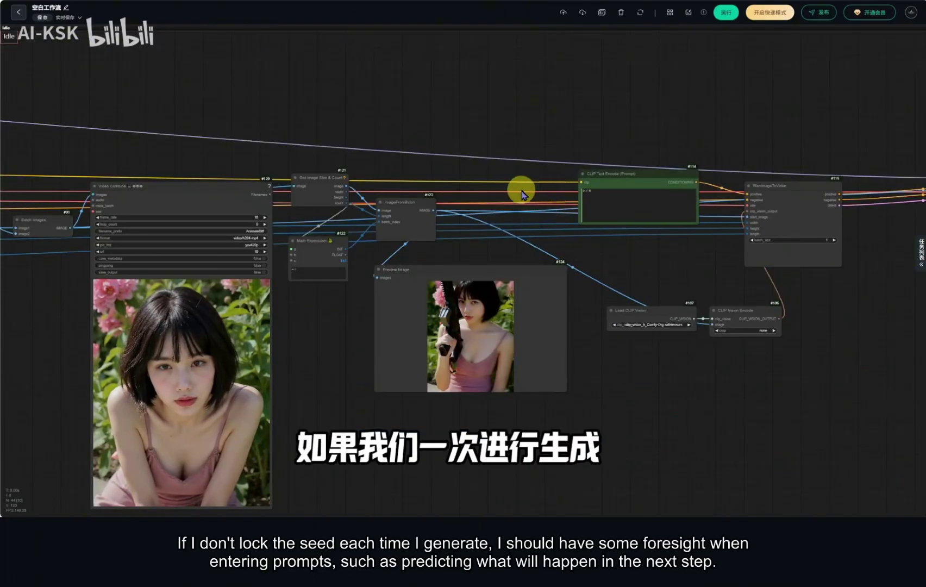
scroll(435, 156, "down", 4)
left_click_drag(306, 98, 676, 132)
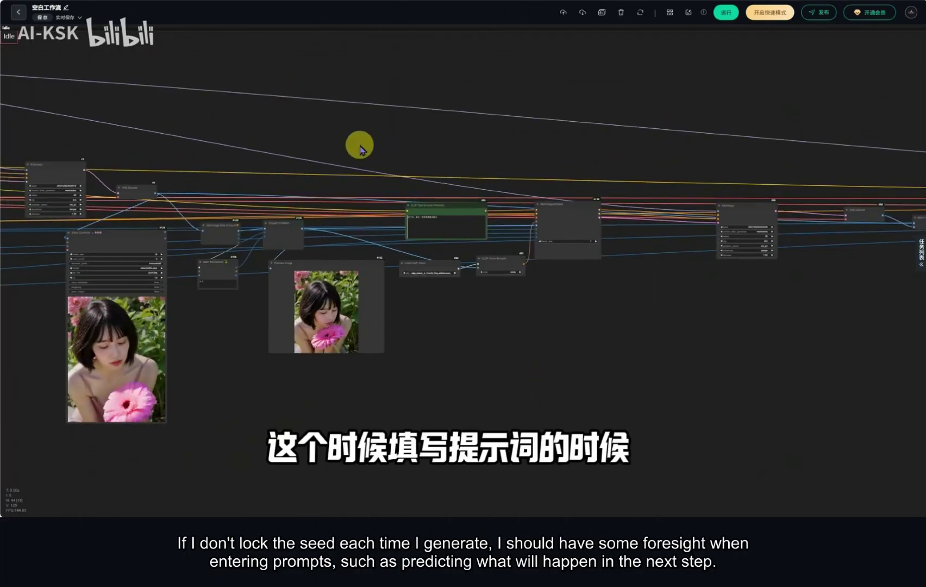
left_click_drag(355, 128, 486, 154)
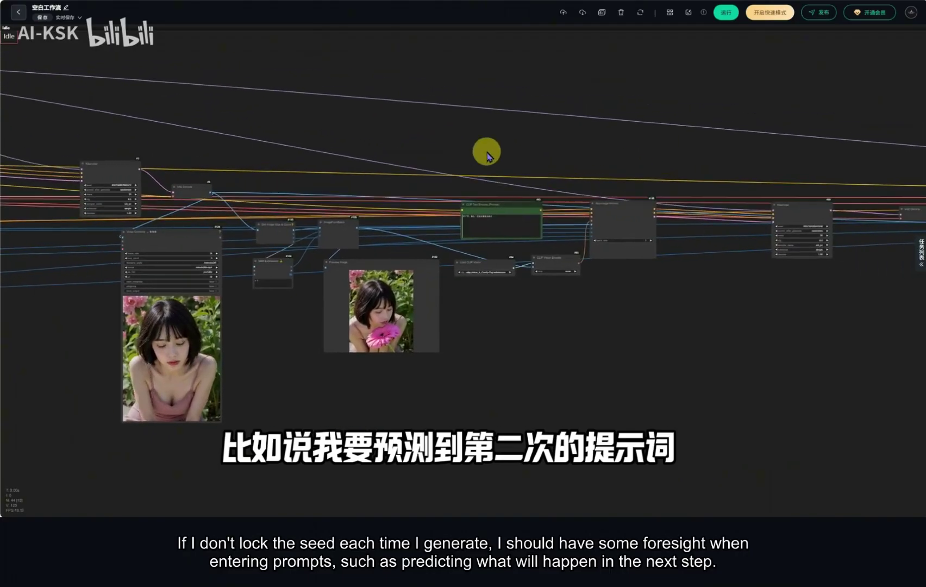
scroll(536, 138, "up", 8)
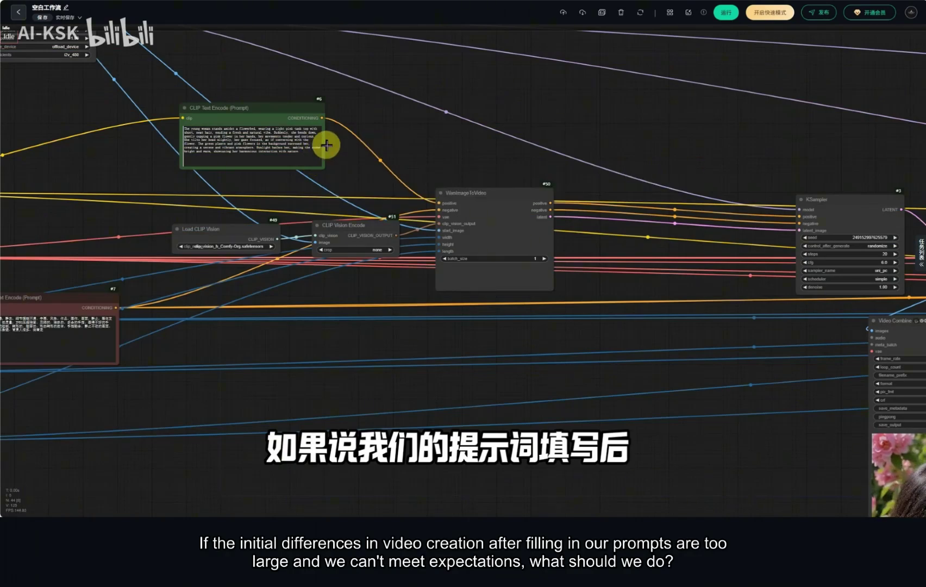
Examine the first segment's prompt, sampler and video output, and the last-frame preview and prompt of the second segment
scroll(375, 140, "down", 3)
left_click_drag(439, 139, 273, 112)
scroll(483, 315, "down", 3)
left_click_drag(520, 373, 329, 319)
scroll(598, 296, "up", 3)
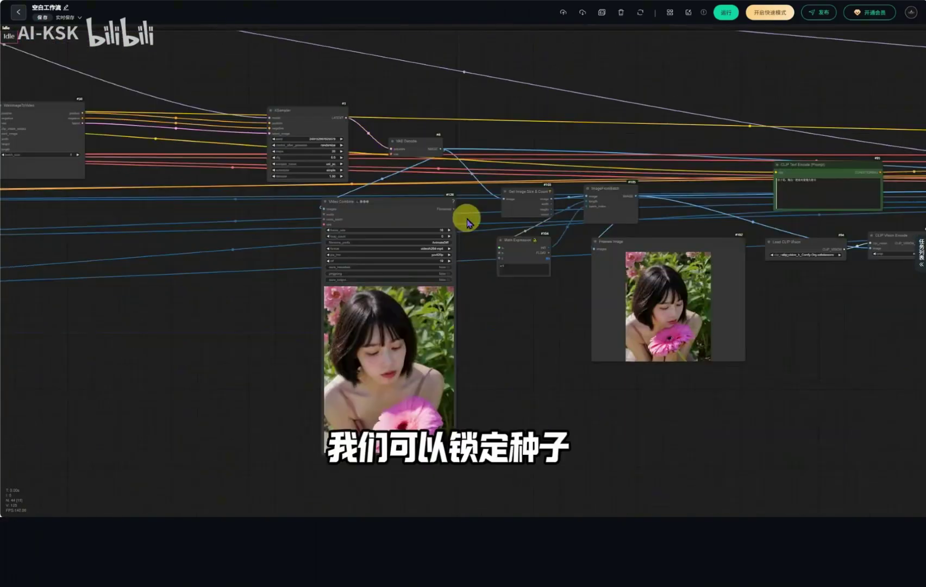
scroll(367, 154, "up", 3)
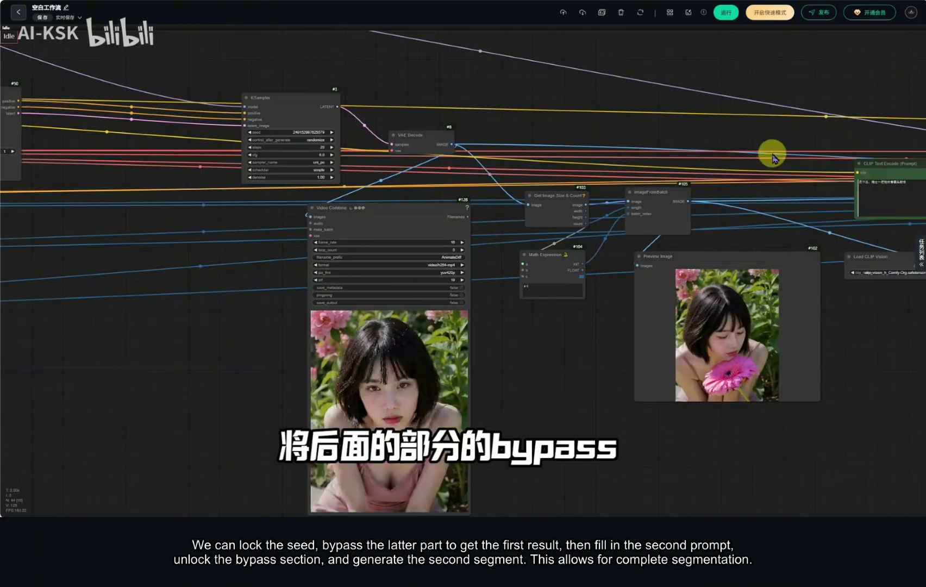
scroll(804, 143, "down", 4)
left_click_drag(808, 141, 568, 155)
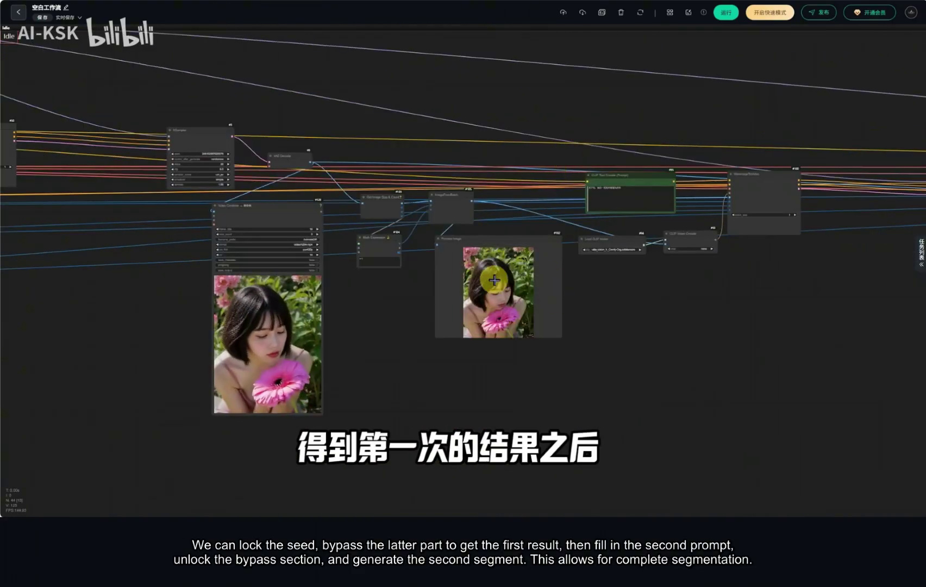
scroll(671, 161, "up", 3)
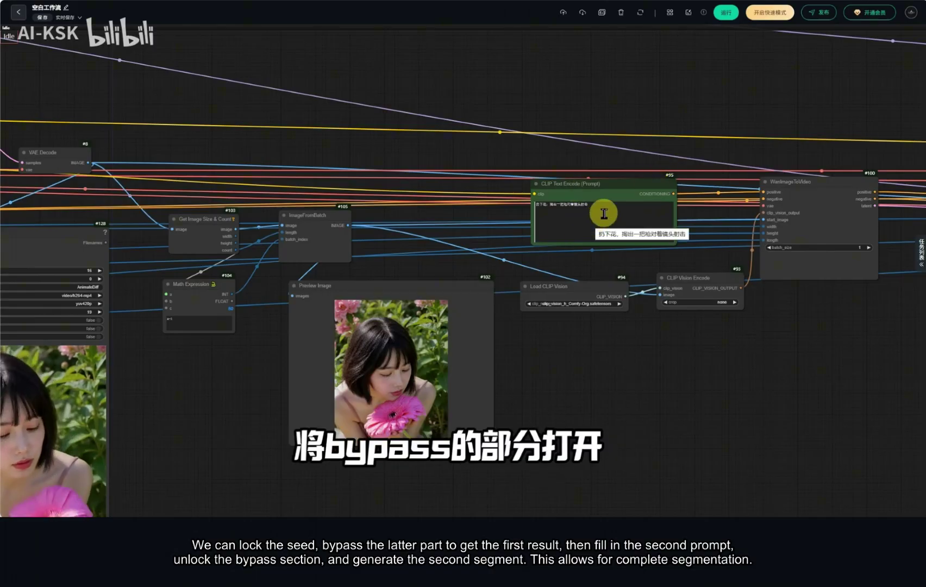
scroll(654, 174, "down", 2)
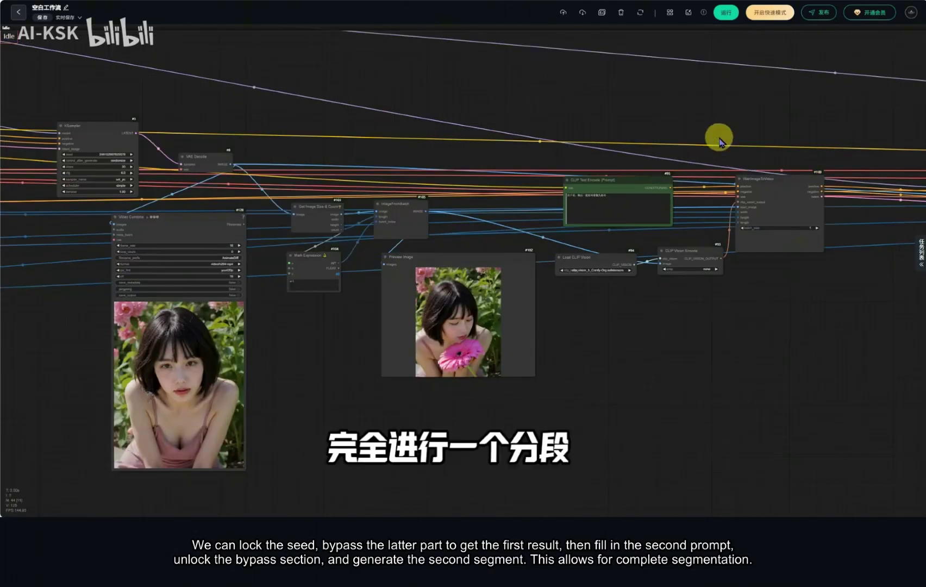
Examine the three ImpactInt nodes that supply the shared width, height and length values
left_click_drag(717, 136, 245, 185)
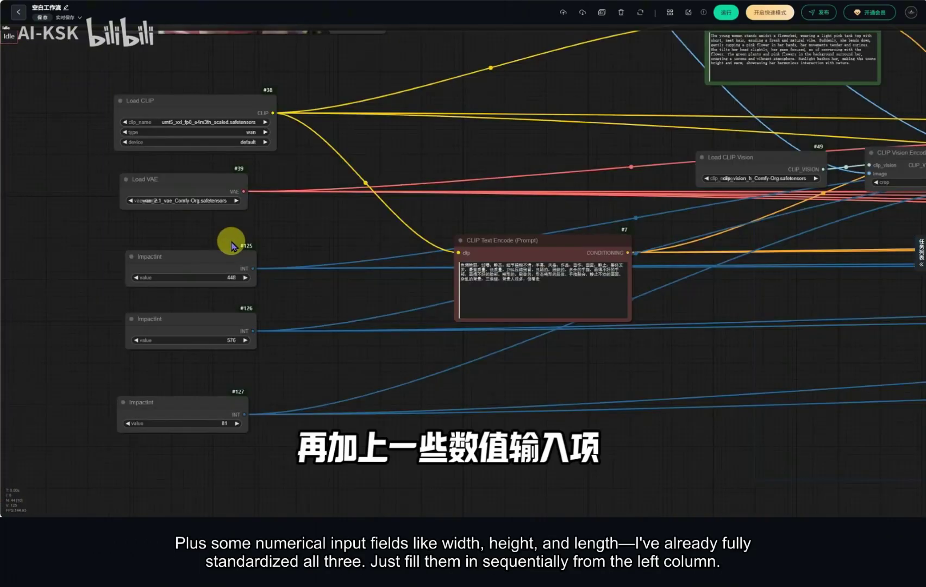
left_click_drag(862, 245, 451, 325)
scroll(619, 241, "up", 1)
scroll(603, 297, "down", 7)
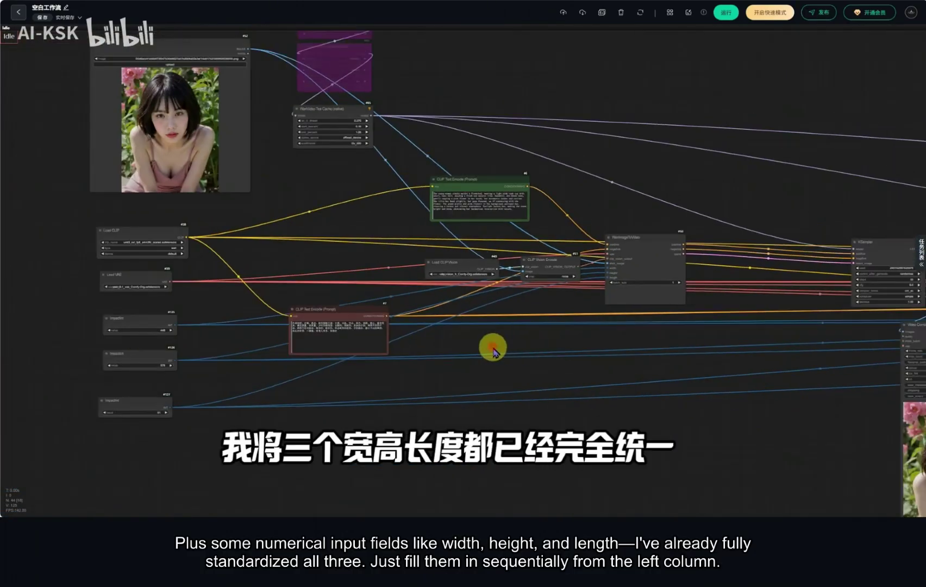
left_click_drag(195, 357, 419, 296)
scroll(356, 280, "up", 10)
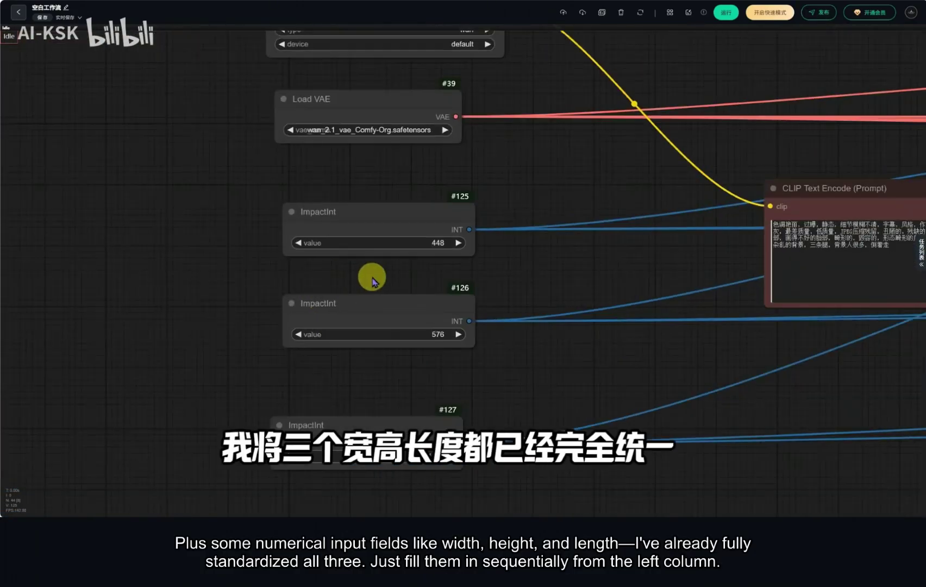
left_click(412, 227)
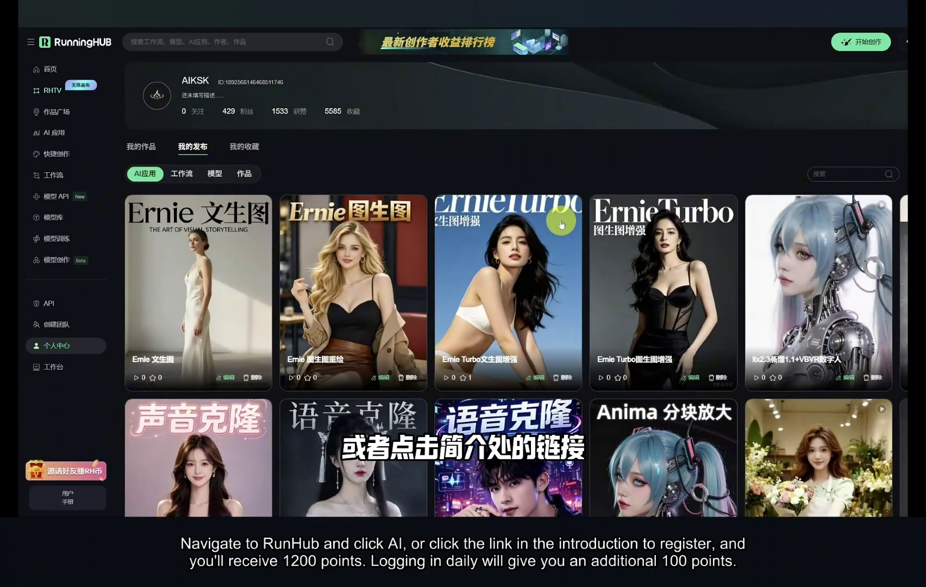
Browse the creator's published works on RunningHub and open "LTX 2.3 + VBVR 多图首尾帧" to view its reference image inputs
scroll(563, 223, "down", 12)
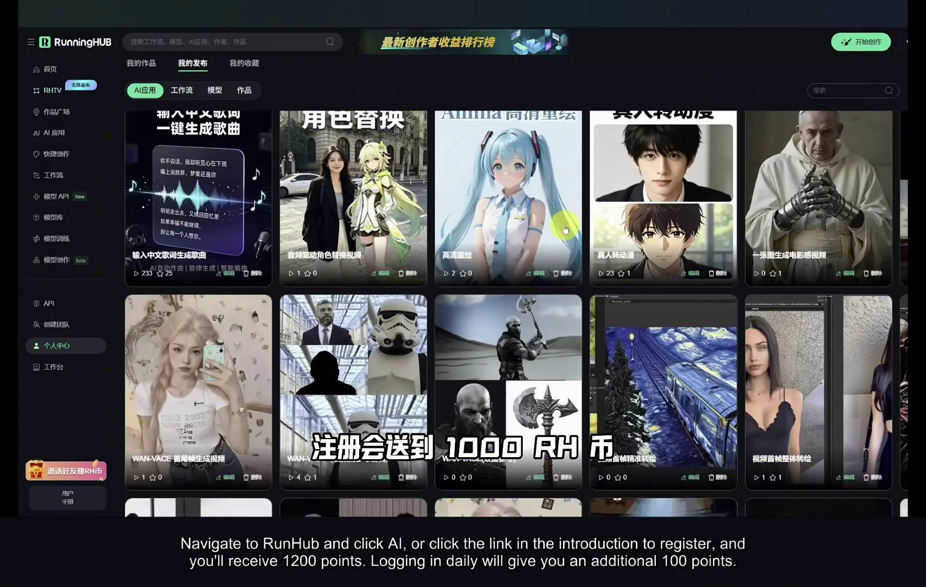
scroll(565, 229, "down", 5)
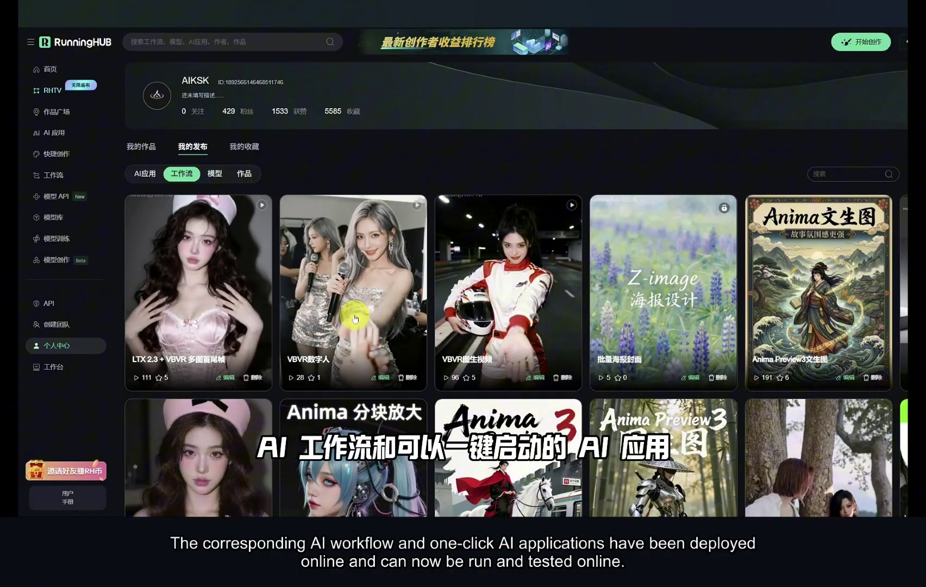
left_click(197, 296)
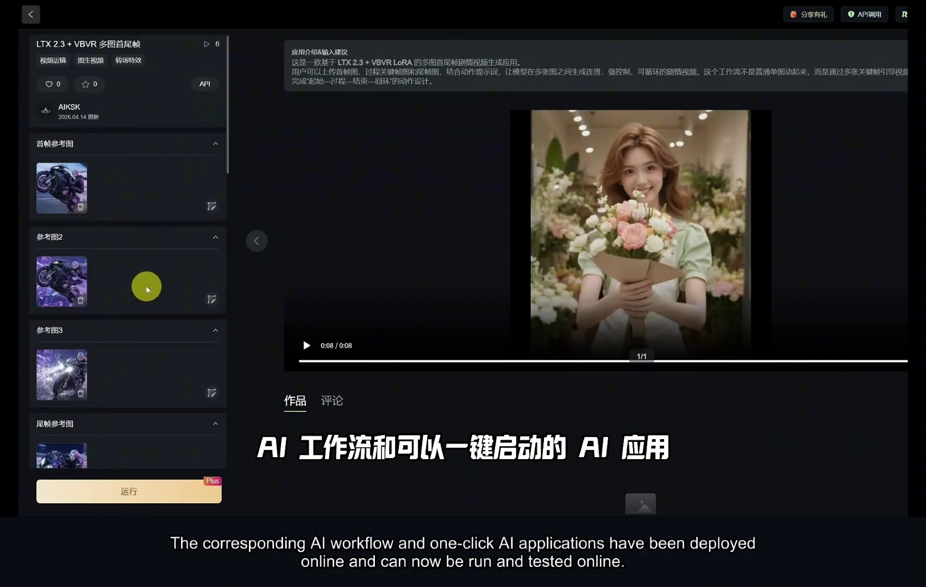
scroll(146, 285, "down", 5)
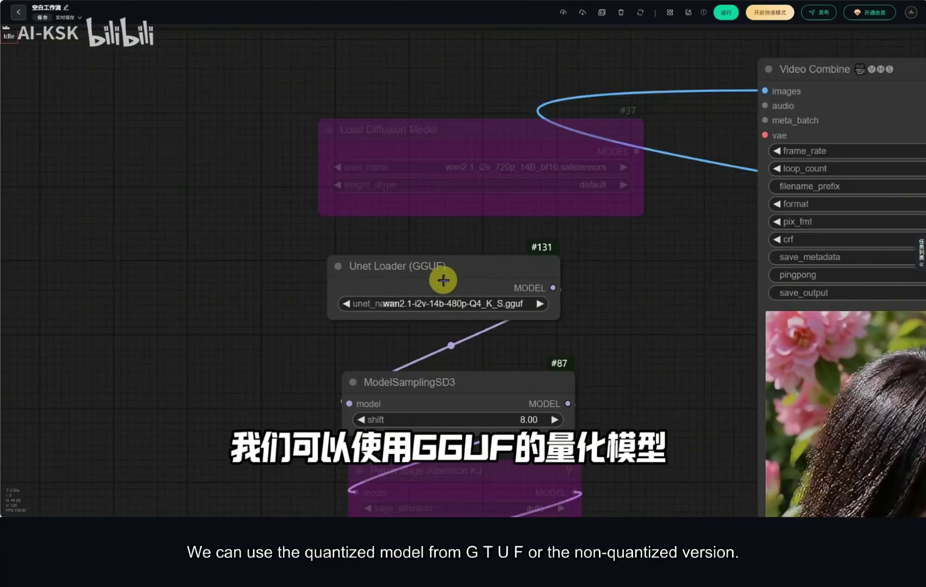
Inspect the bypassed Load Diffusion Model node and the model choice in the Unet Loader (GGUF) node
left_click(626, 158)
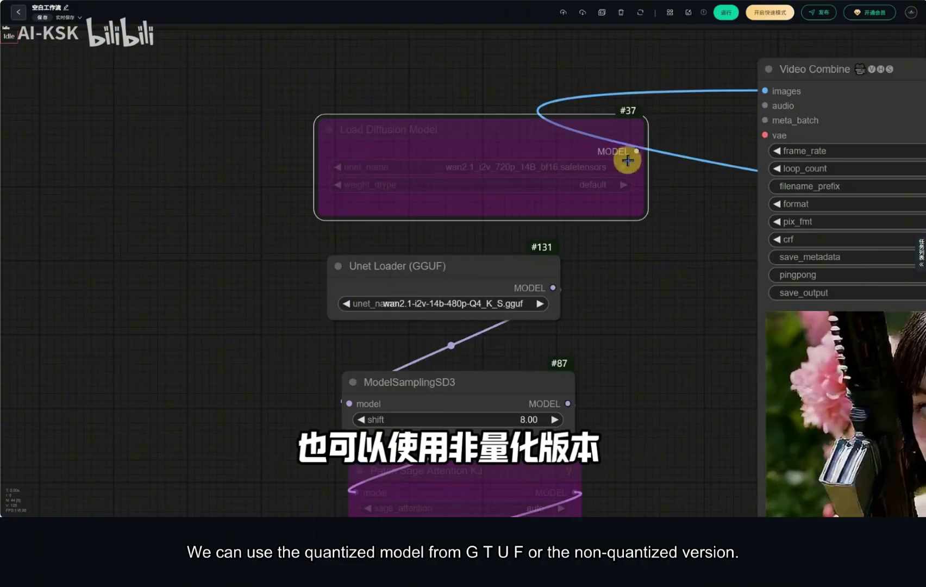
left_click(466, 289)
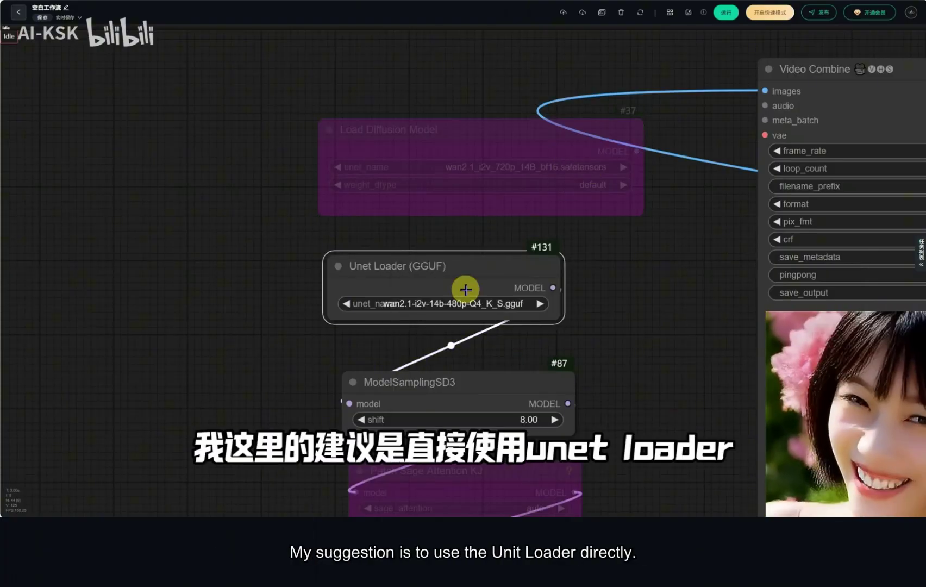
left_click(461, 301)
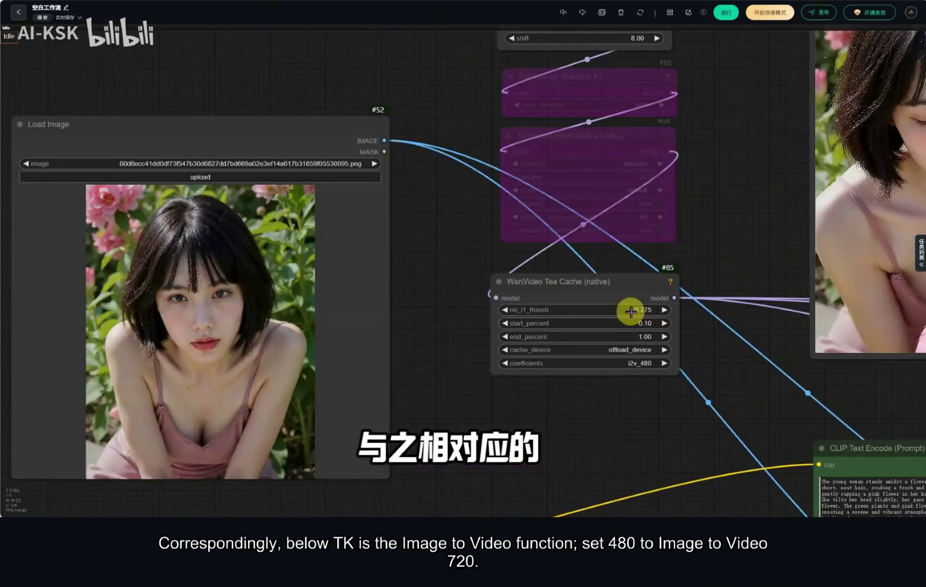
Set the coefficients of the WanVideo Tea Cache (native) node to i2v_720
scroll(538, 285, "up", 3)
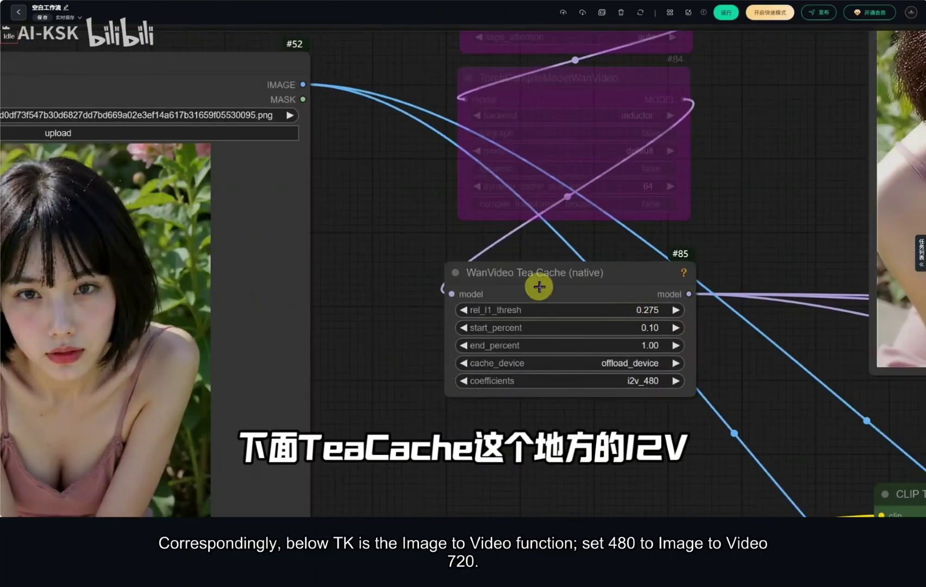
scroll(650, 368, "up", 2)
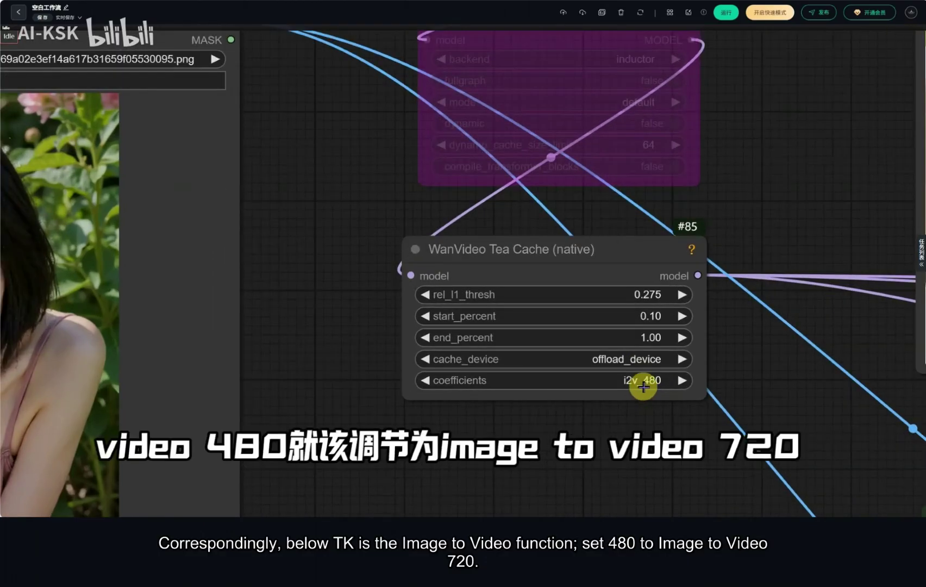
left_click(644, 382)
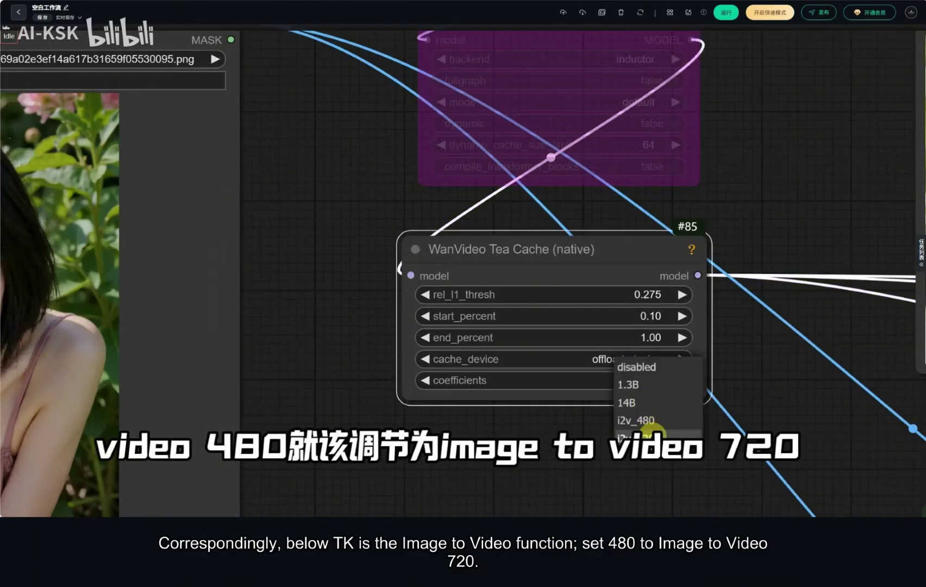
left_click(646, 435)
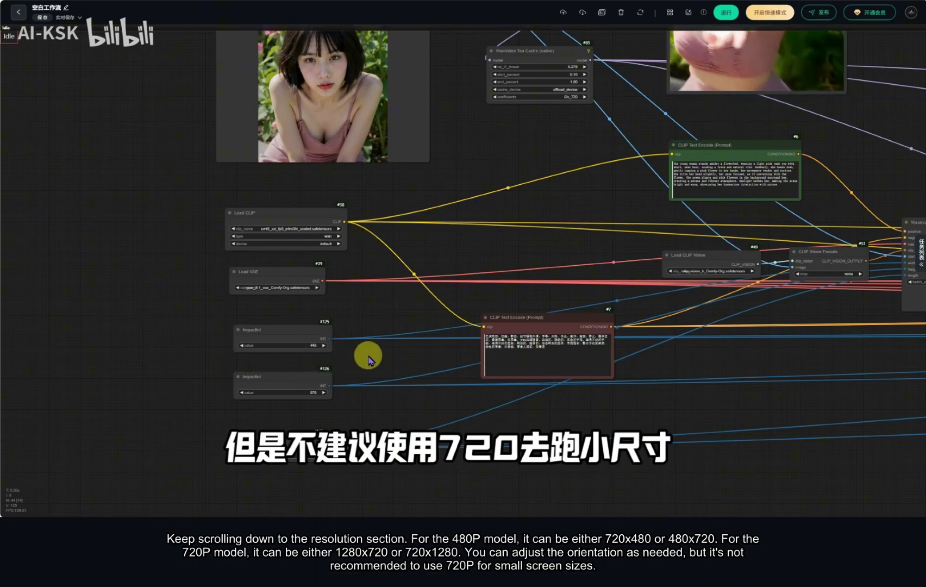
Examine the Get Image Size & Count, Math Expression and ImageFromBatch nodes that extract the first video's last frame
left_click(315, 432)
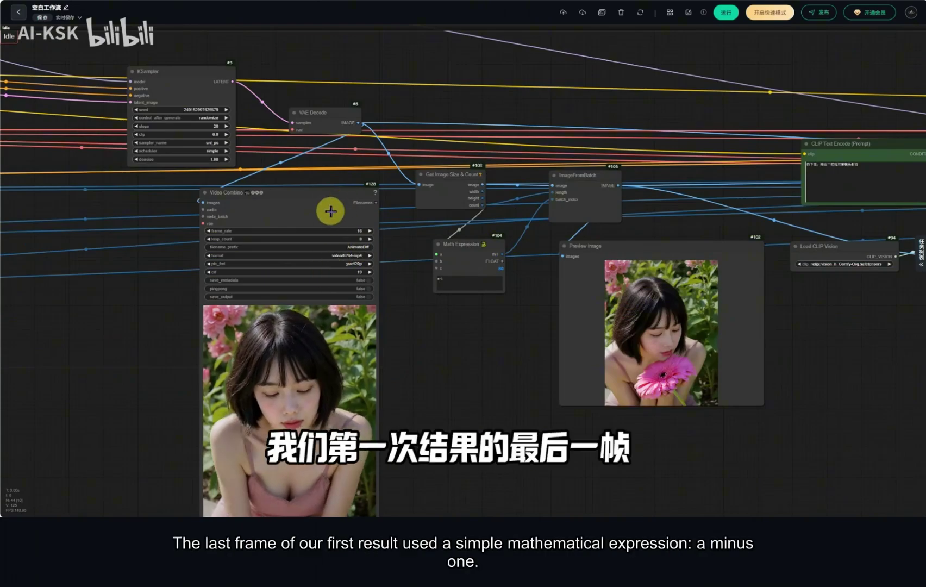
scroll(400, 291, "up", 3)
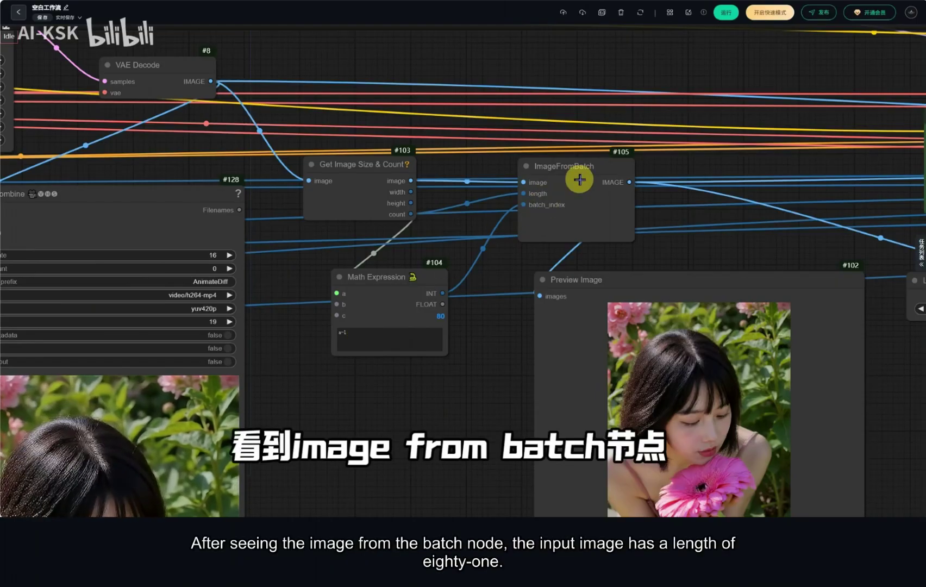
left_click_drag(551, 171, 562, 166)
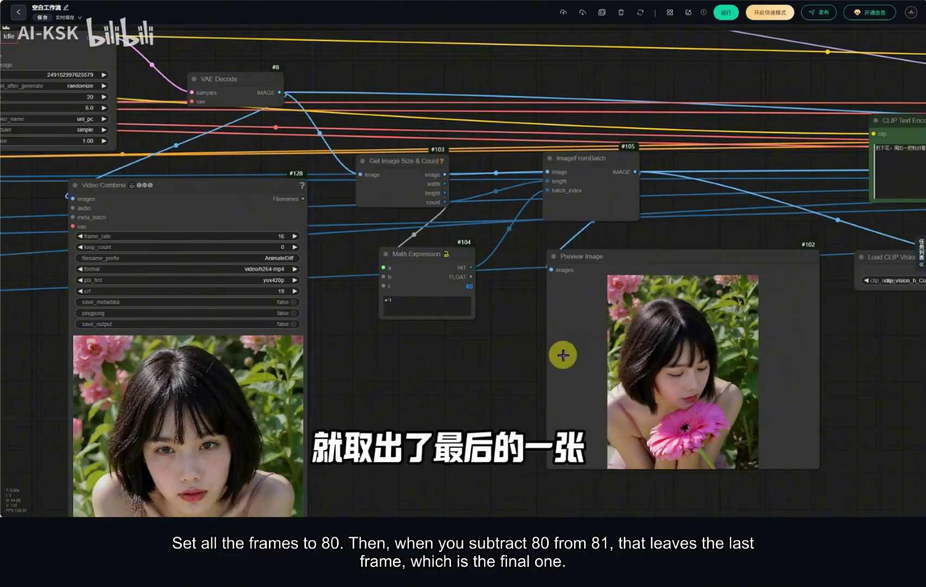
left_click_drag(563, 353, 550, 352)
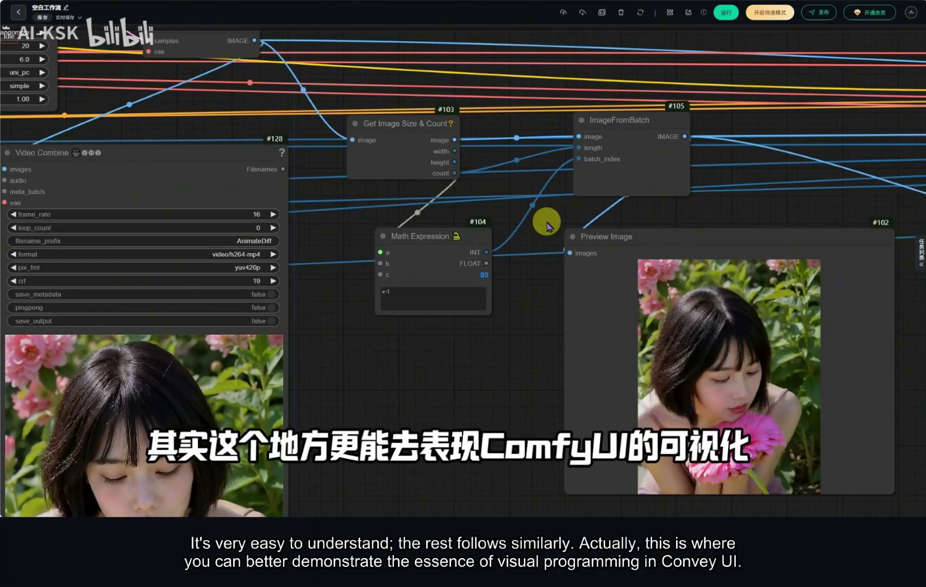
Examine the second segment's prompt, CLIP Vision encoding, WanImageToVideo, KSampler and combined video output nodes
scroll(546, 224, "down", 3)
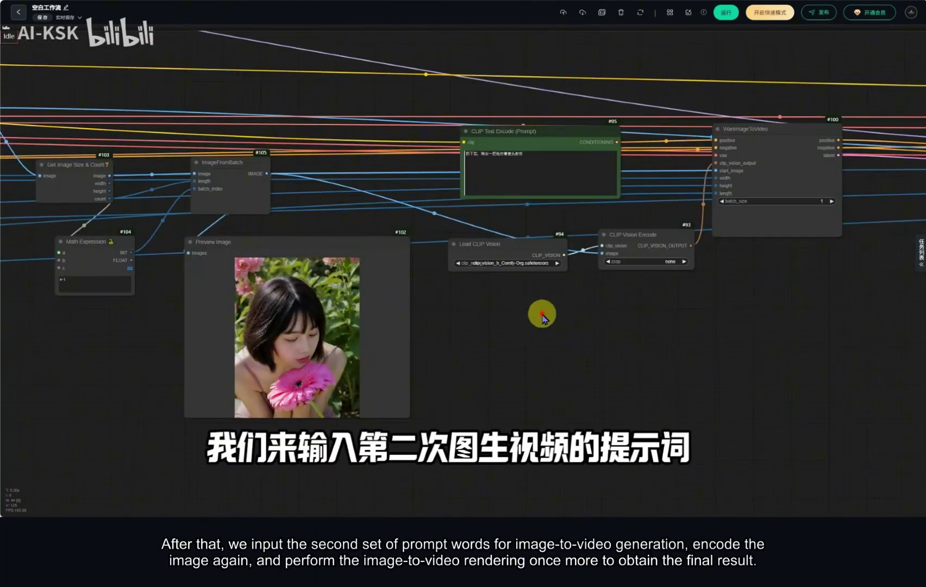
scroll(388, 376, "up", 3)
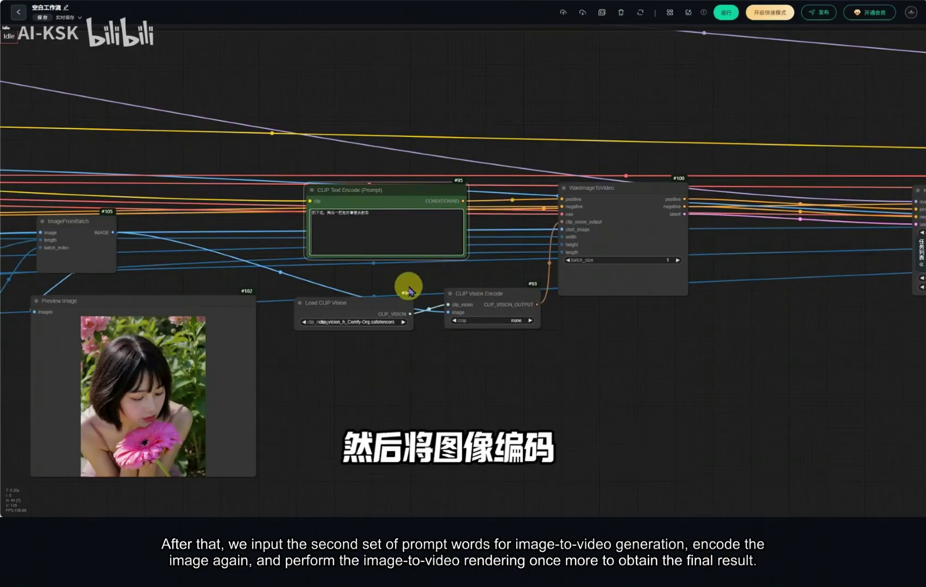
scroll(652, 272, "down", 6)
left_click_drag(624, 324, 343, 324)
left_click_drag(472, 318, 458, 319)
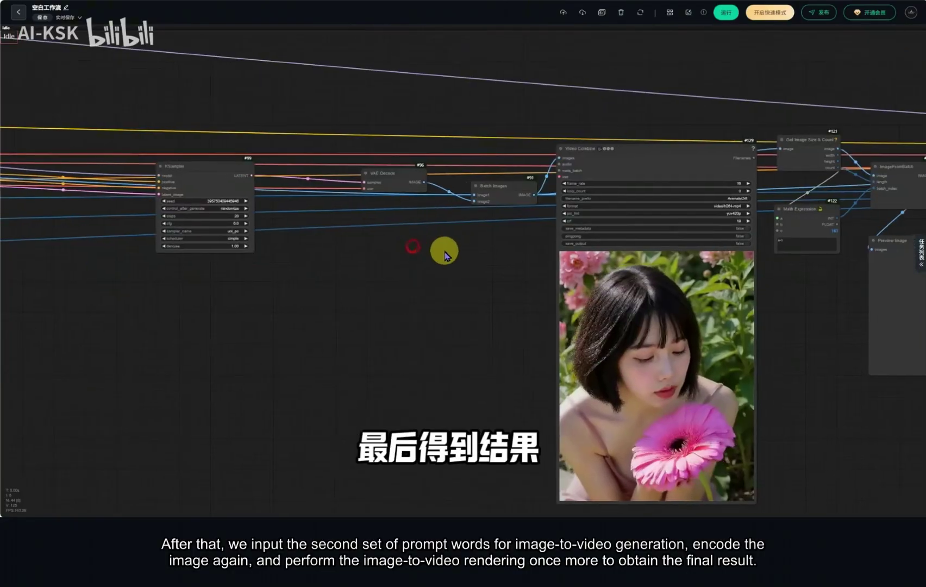
left_click_drag(442, 250, 635, 246)
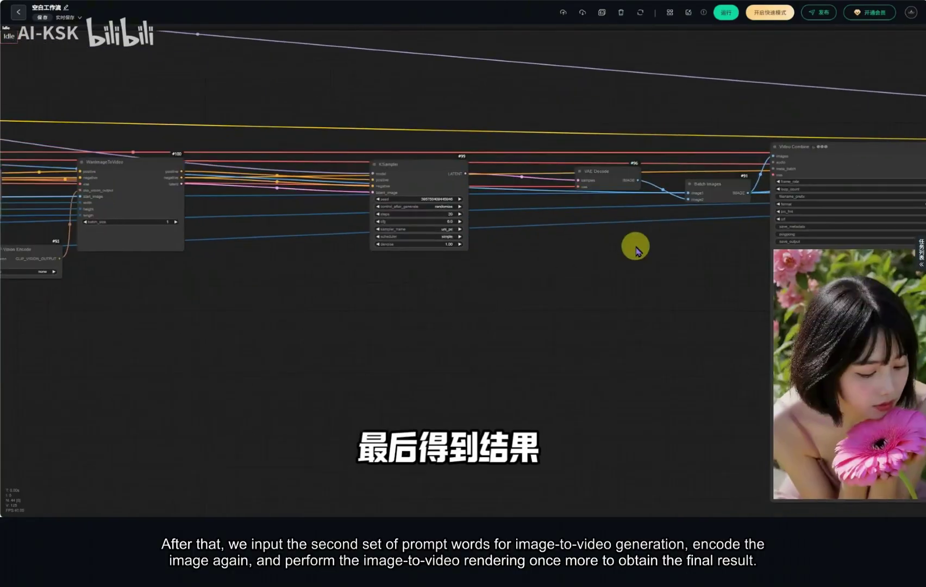
Examine the Batch Images node joining the first two segments, its Video Combine output, and the third segment's last-frame, prompt and WanImageToVideo nodes
scroll(635, 246, "down", 3)
scroll(613, 205, "up", 5)
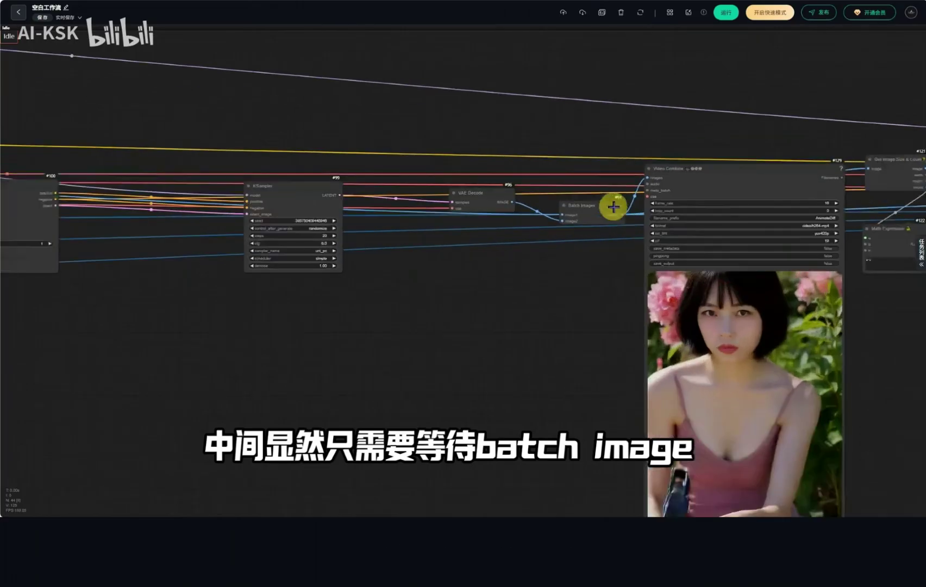
scroll(698, 248, "down", 11)
left_click_drag(218, 208, 337, 194)
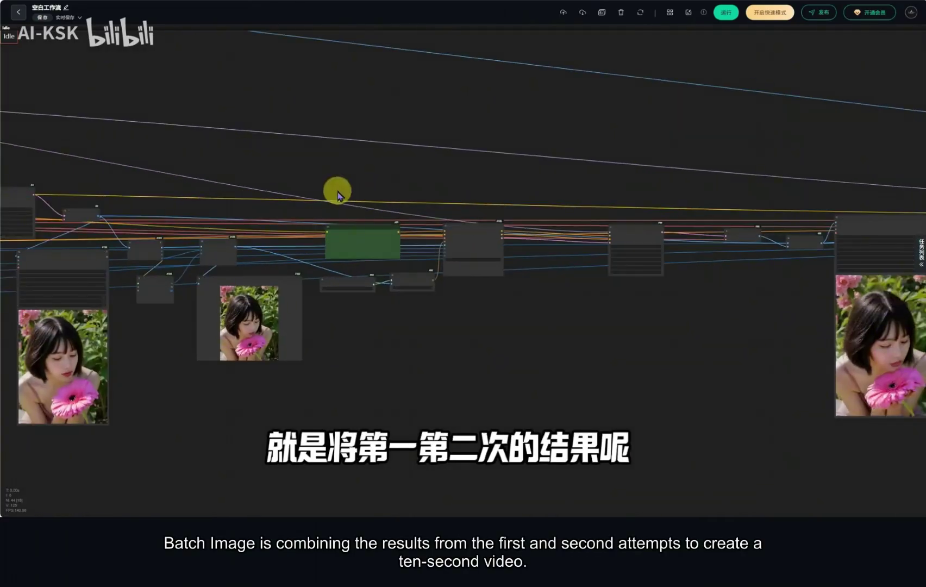
left_click_drag(810, 185, 484, 175)
scroll(538, 245, "up", 1)
scroll(544, 250, "up", 6)
scroll(588, 279, "down", 3)
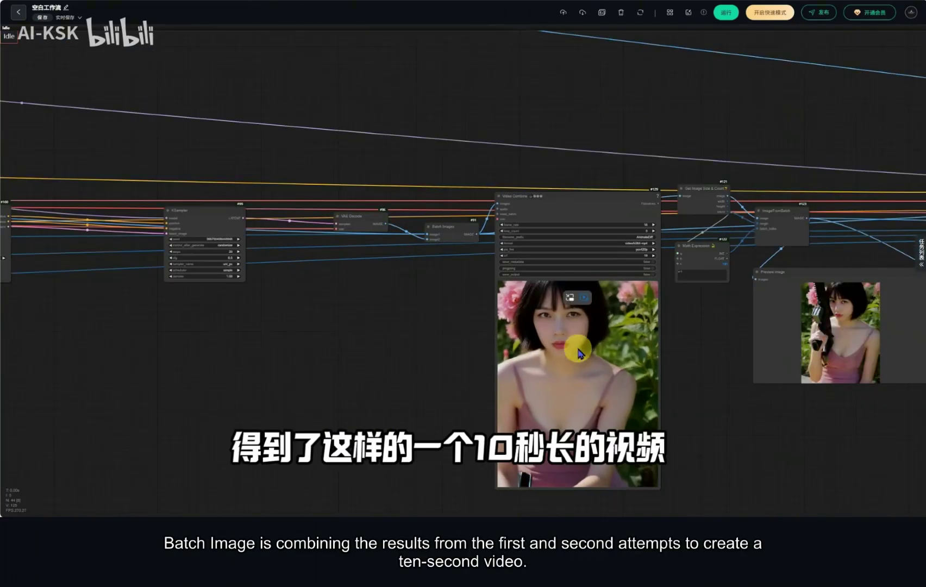
left_click_drag(808, 218, 452, 195)
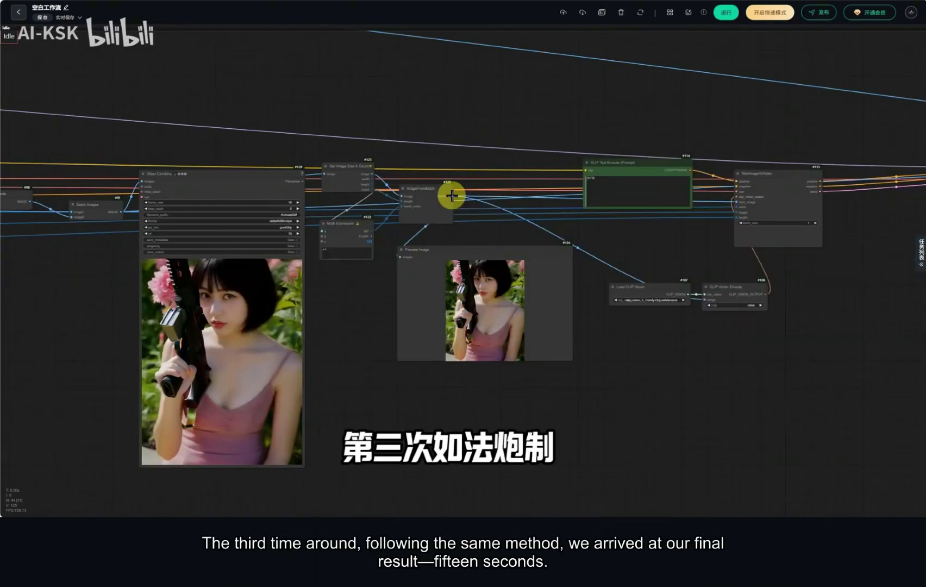
left_click_drag(681, 238, 293, 271)
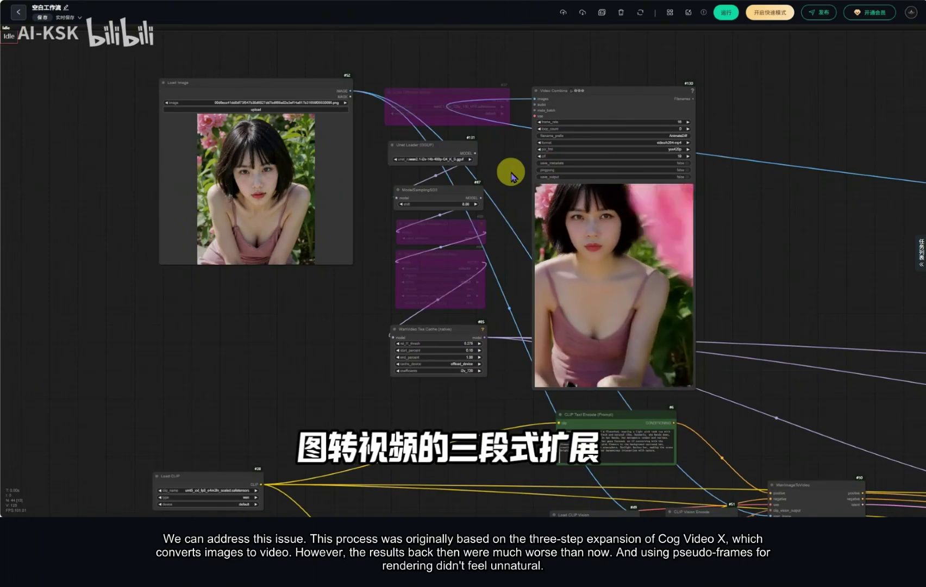
Compare the Video Combine output with the last-frame Preview Image node beside the first segment's model and prompt nodes
left_click_drag(511, 173, 557, 180)
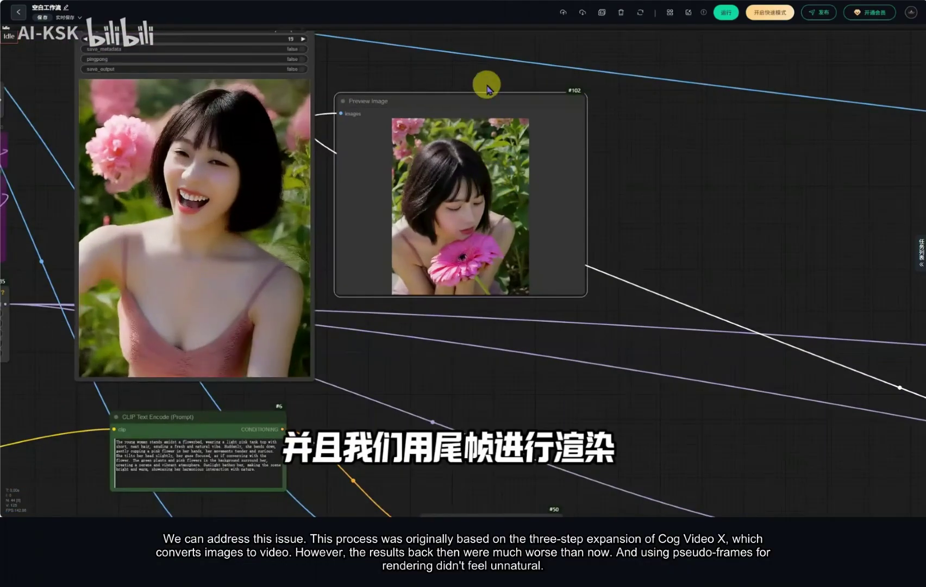
scroll(486, 83, "down", 4)
left_click_drag(651, 118, 919, 179)
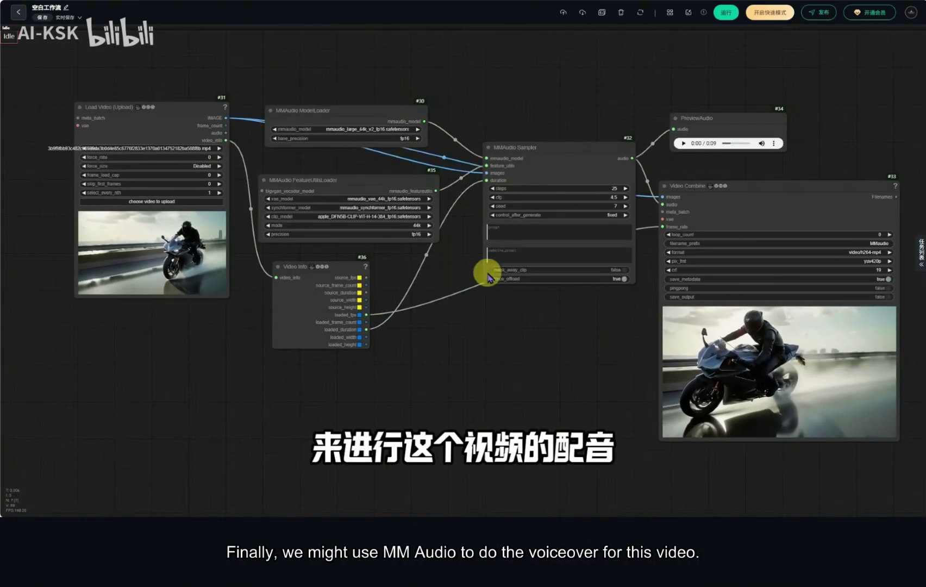
Preview the dubbed motorcycle video in the Video Combine node of the MMAudio workflow
mouse_move(769, 343)
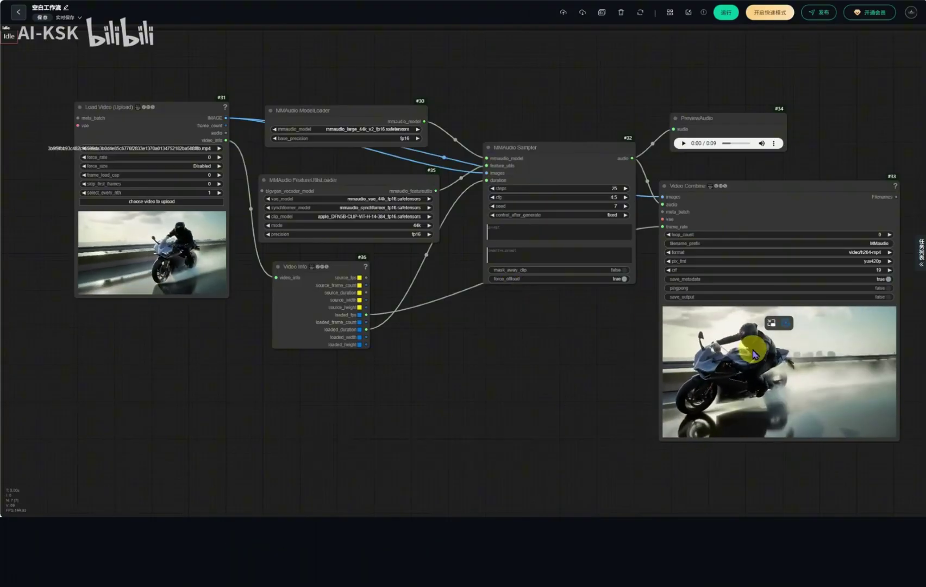